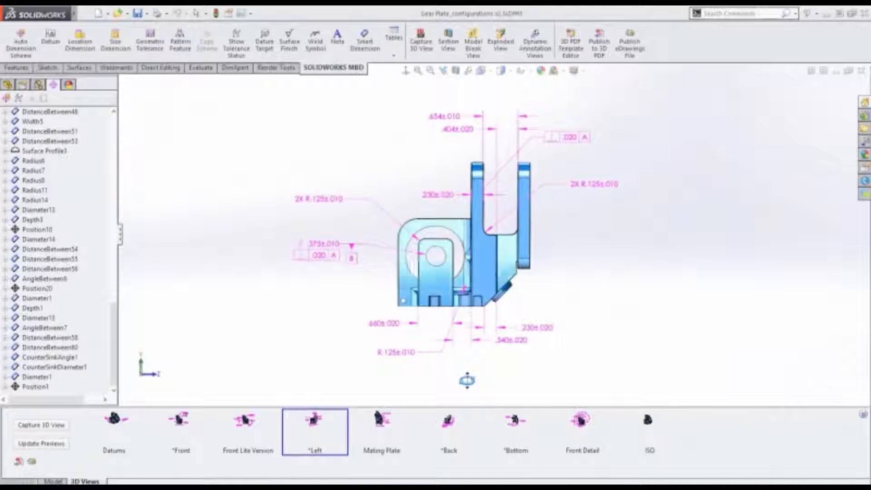
- Review the *Left, Mating Plate, *Back, Datums, *Front and Front Lite Version 3D views of the gear plate
{"action": "mouse_move", "coordinate": [467, 380]}
{"action": "middle_mouse_down"}
{"action": "mouse_move", "coordinate": [367, 385]}
{"action": "mouse_move", "coordinate": [542, 386]}
{"action": "mouse_move", "coordinate": [698, 370]}
{"action": "mouse_move", "coordinate": [510, 394]}
{"action": "middle_mouse_up"}
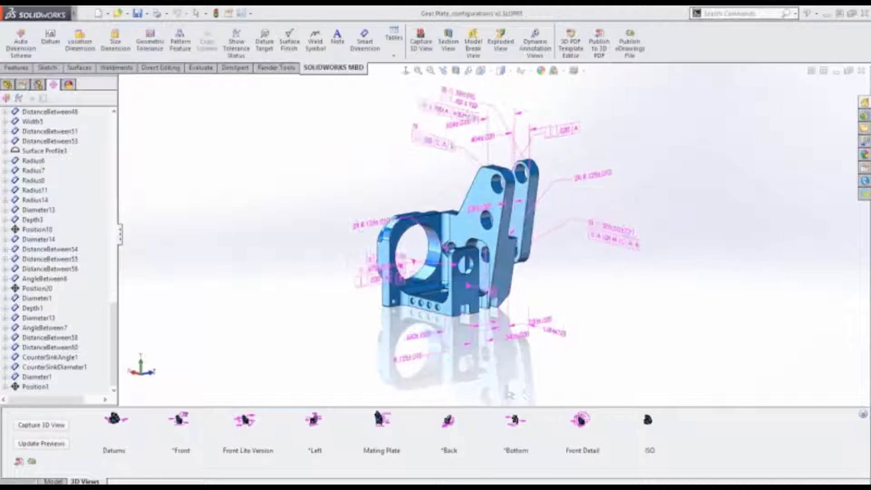
{"action": "double_click", "coordinate": [316, 421]}
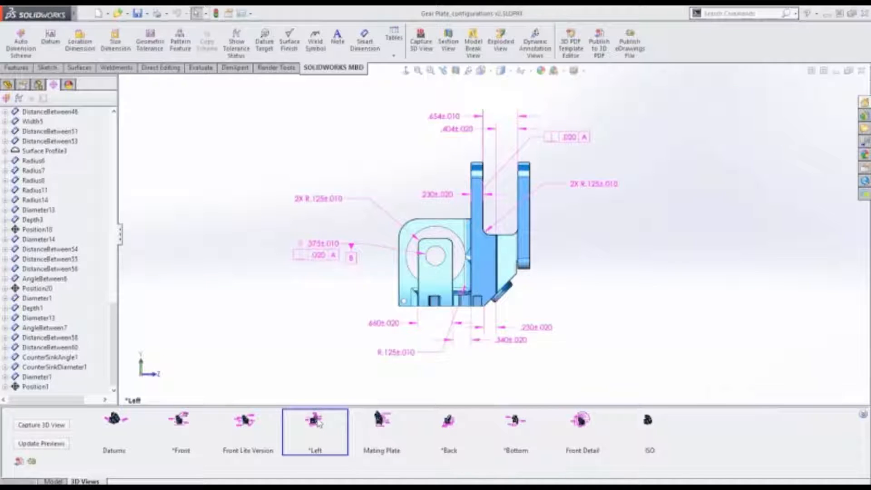
{"action": "double_click", "coordinate": [381, 421]}
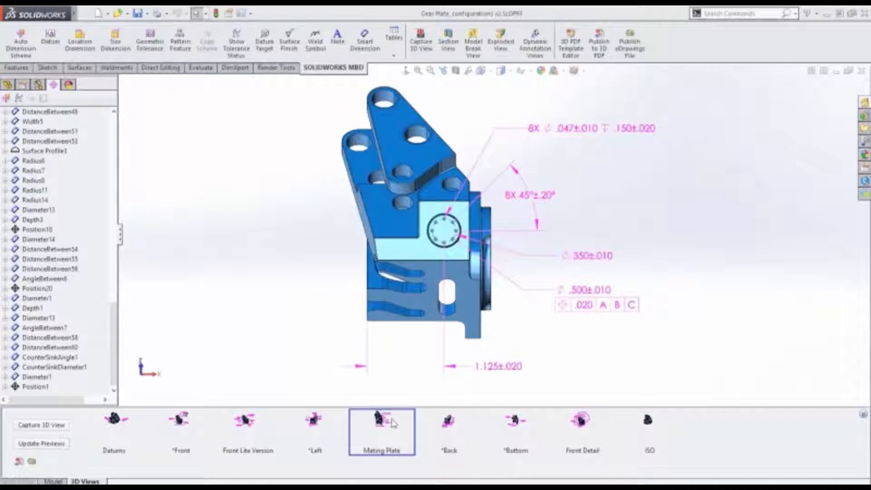
{"action": "double_click", "coordinate": [429, 422]}
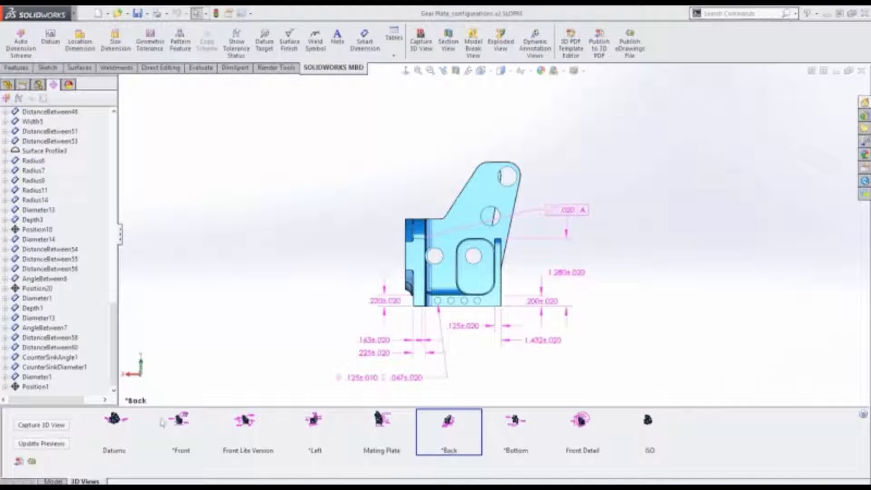
{"action": "left_click", "coordinate": [115, 424]}
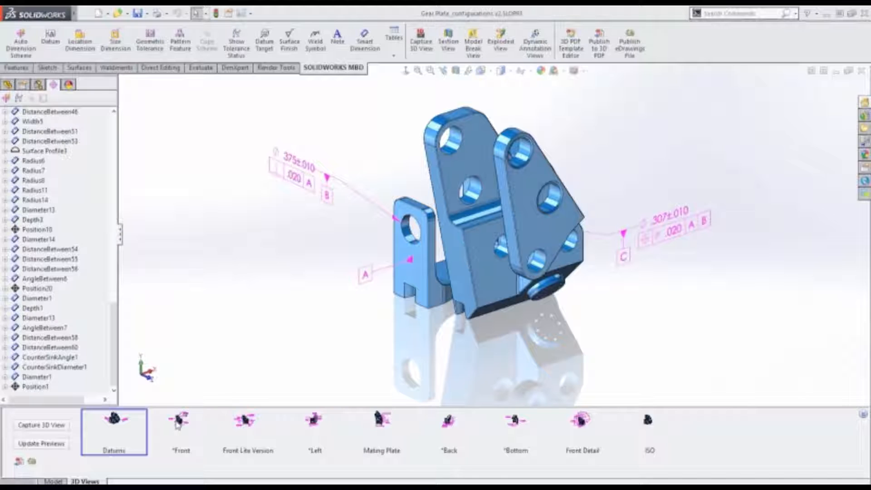
{"action": "left_click", "coordinate": [178, 423]}
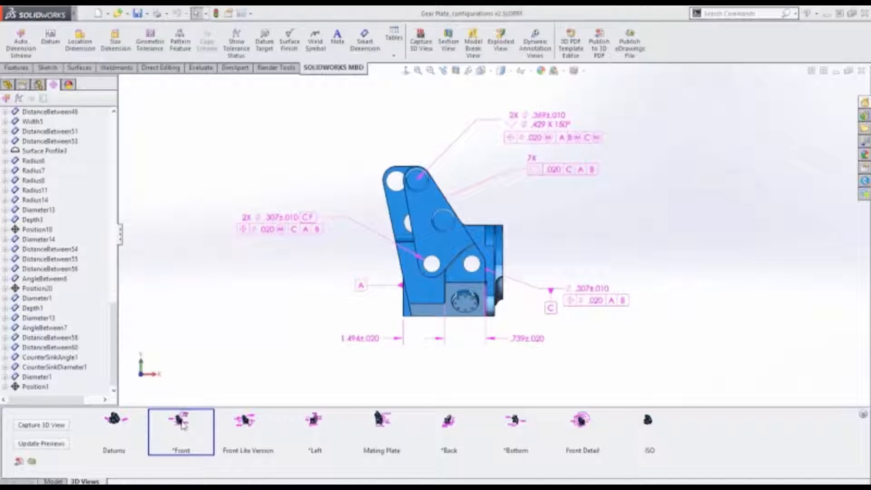
{"action": "left_click", "coordinate": [245, 425]}
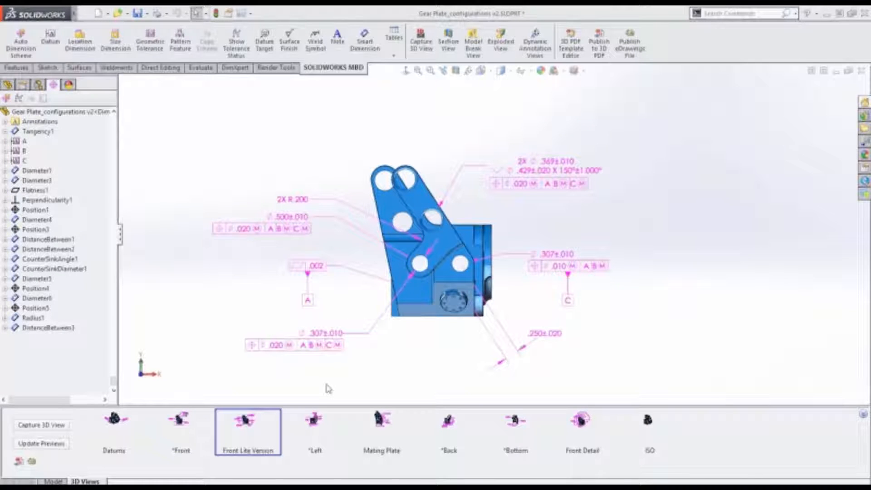
- Examine the Front Lite Version annotations in 3D and highlight the features behind three of its hole callouts
{"action": "middle_click_drag", "start_coordinate": [385, 350], "coordinate": [437, 374]}
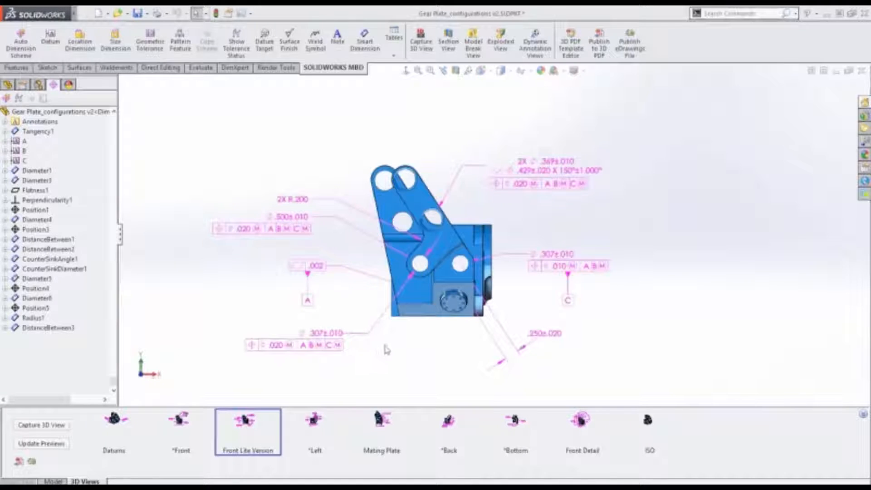
{"action": "middle_click_drag", "start_coordinate": [383, 350], "coordinate": [400, 377]}
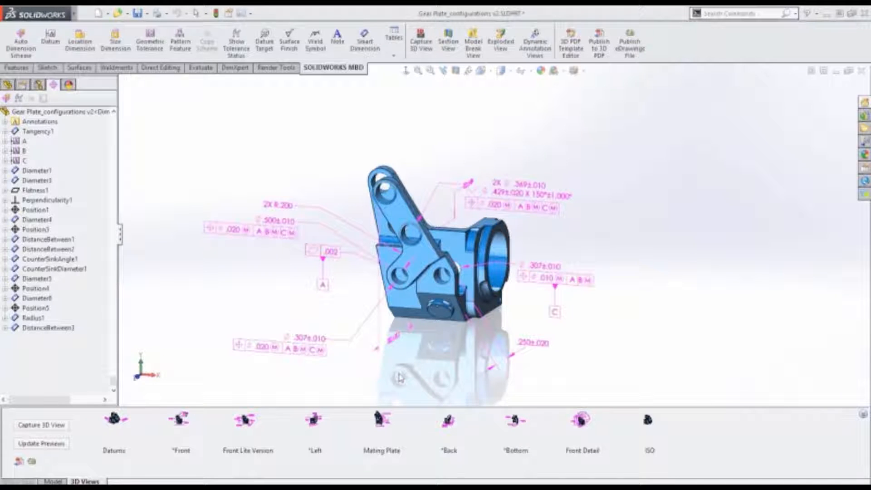
{"action": "left_click", "coordinate": [509, 189]}
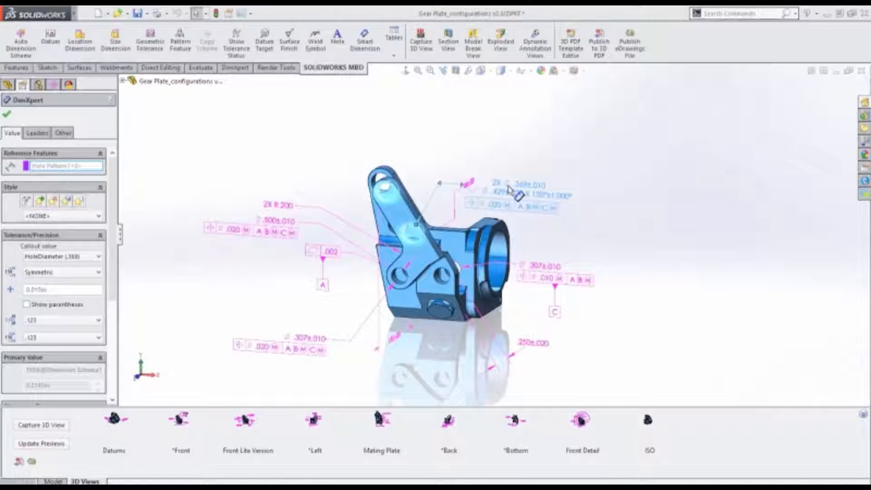
{"action": "left_click", "coordinate": [540, 271]}
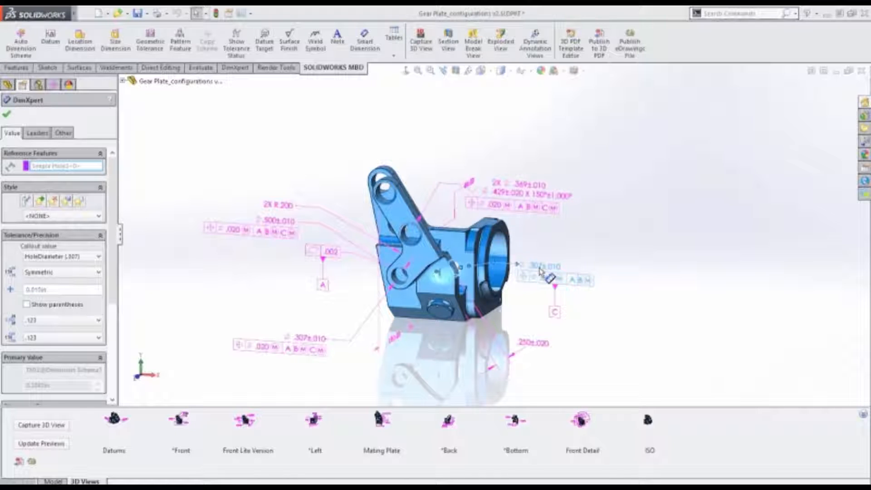
{"action": "left_click", "coordinate": [313, 341]}
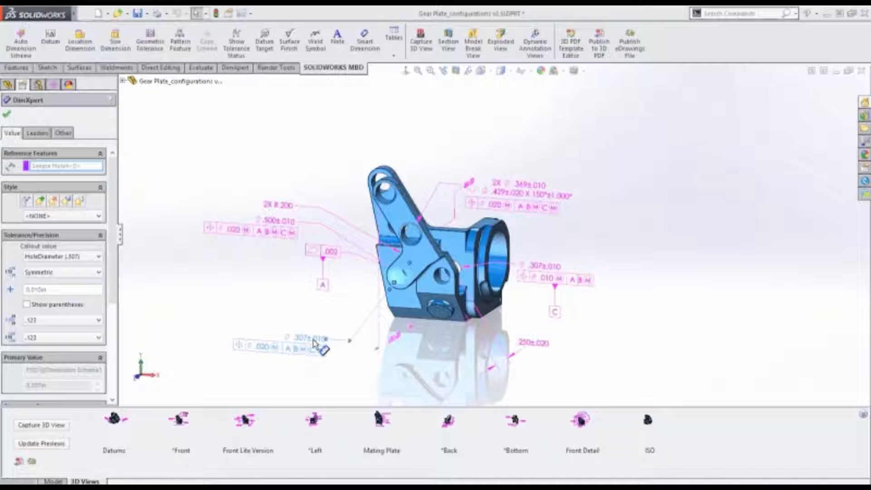
- Show the *Front 3D view with Dynamic Annotation Views on and examine how annotations change as the part rotates
{"action": "left_click", "coordinate": [181, 424]}
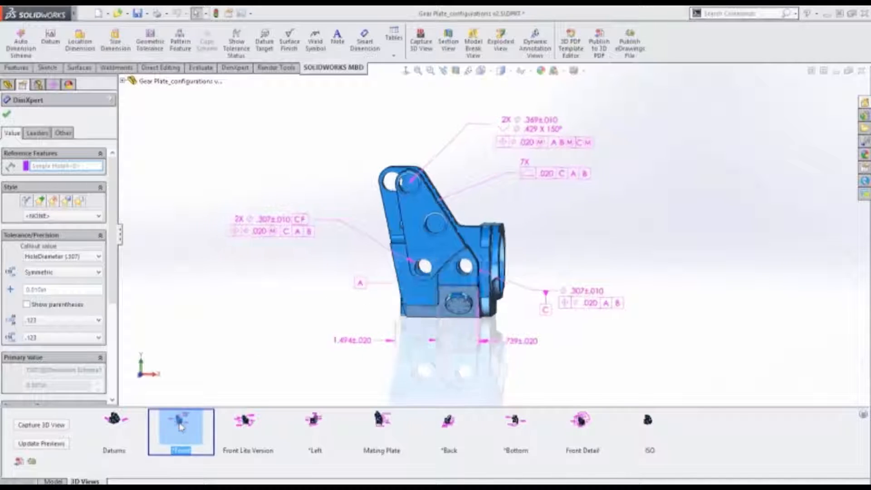
{"action": "left_click", "coordinate": [469, 72]}
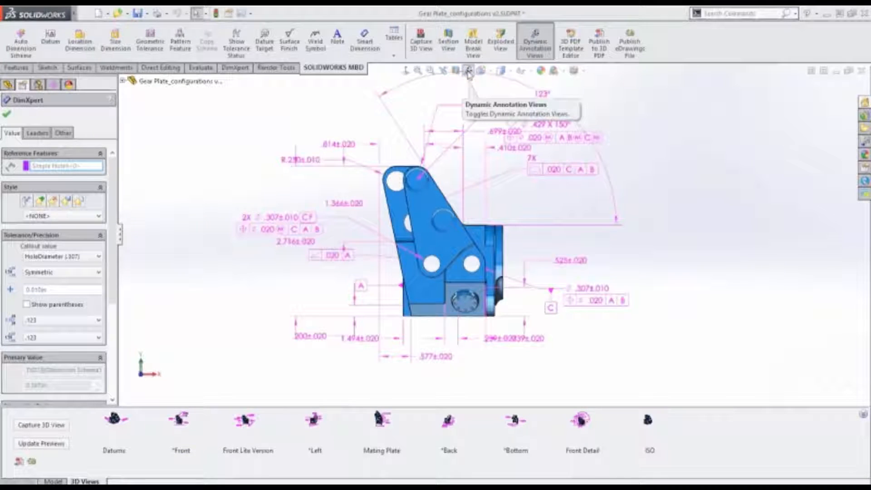
{"action": "mouse_move", "coordinate": [570, 255]}
{"action": "middle_mouse_down"}
{"action": "mouse_move", "coordinate": [416, 261]}
{"action": "mouse_move", "coordinate": [448, 274]}
{"action": "middle_mouse_up"}
{"action": "middle_click_drag", "start_coordinate": [587, 278], "coordinate": [511, 282]}
- Restore the ISO 3D view, orient the part to the front, and cut a planar section view at Plane1
{"action": "left_click", "coordinate": [649, 422]}
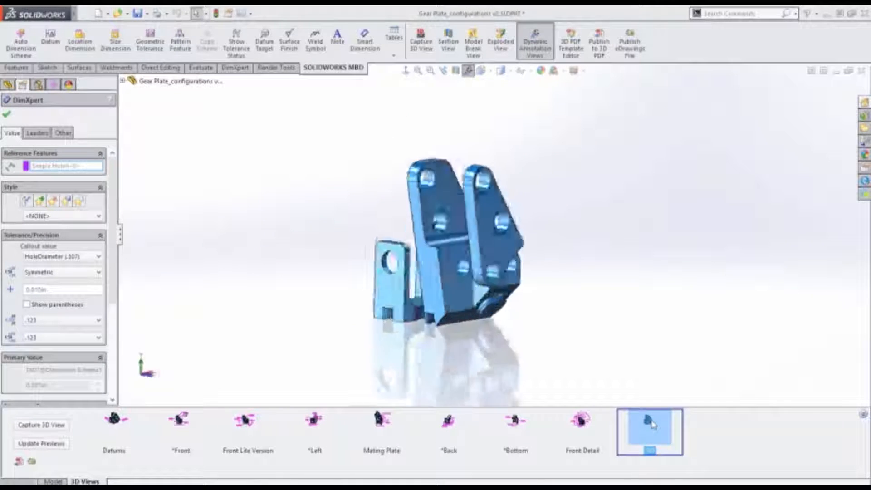
{"action": "left_click", "coordinate": [406, 71]}
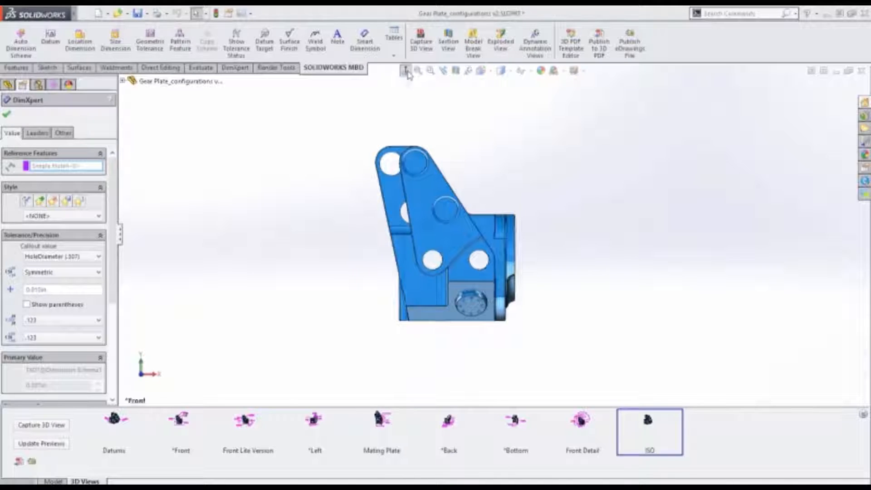
{"action": "left_click", "coordinate": [456, 71]}
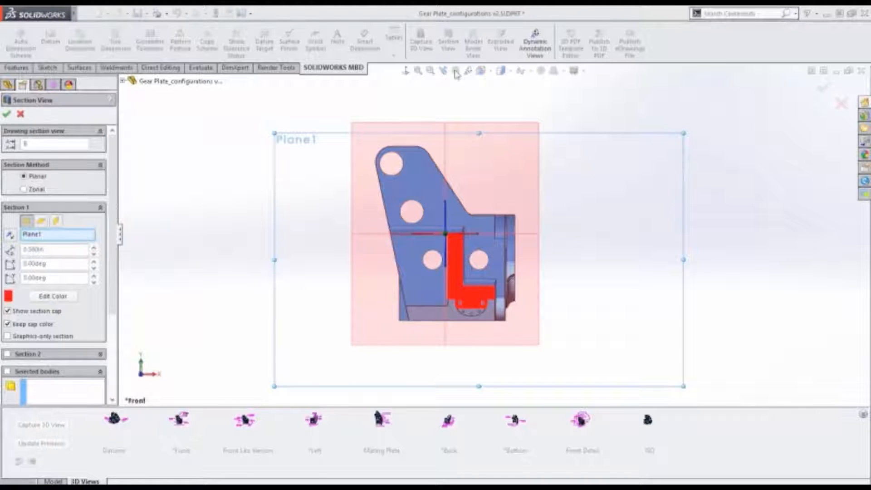
{"action": "left_click", "coordinate": [822, 89]}
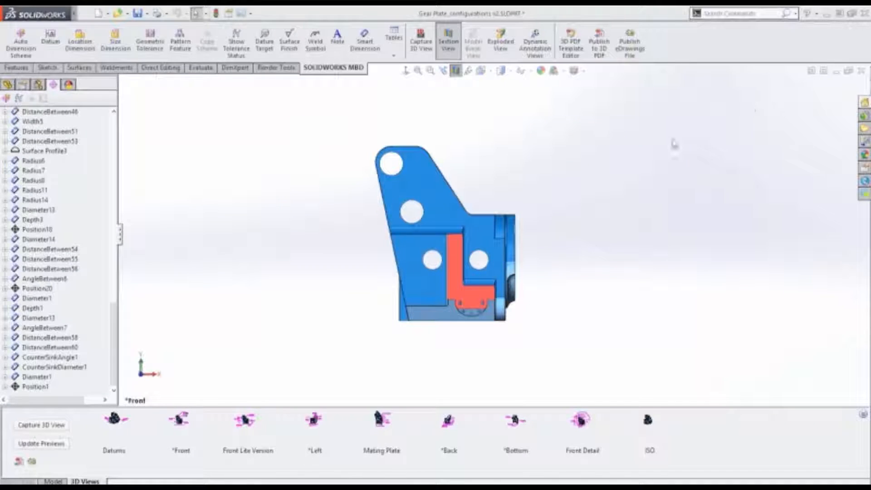
- Capture the sectioned front orientation as a 3D view named Holes, including the Datum B, Datums A & C and Holes annotation views
{"action": "left_click", "coordinate": [62, 429]}
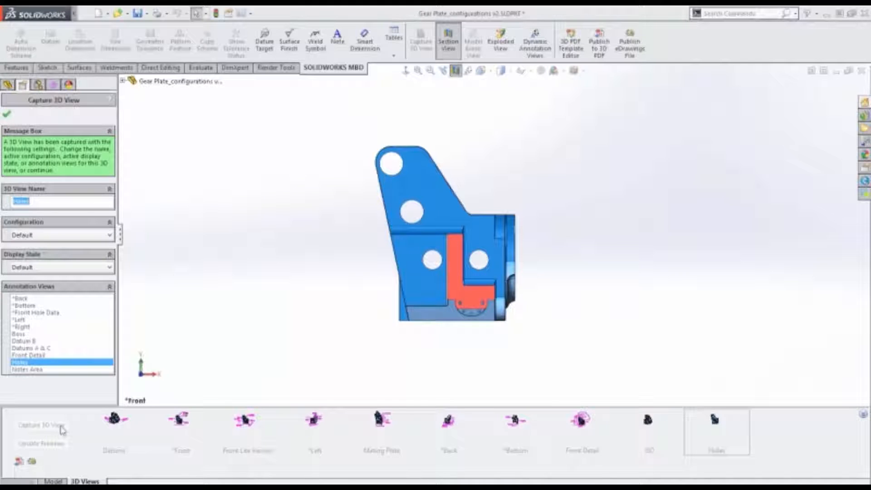
{"action": "left_click", "coordinate": [29, 348], "text": "ctrl"}
{"action": "left_click", "coordinate": [35, 341], "text": "ctrl"}
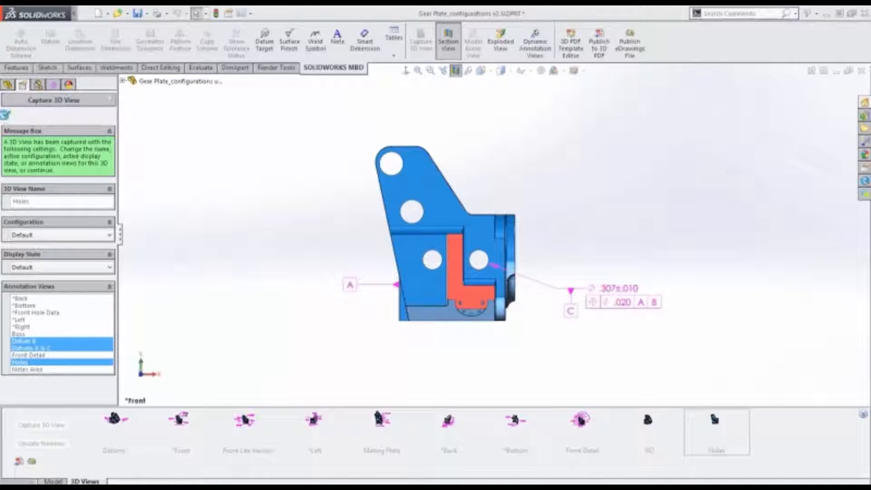
{"action": "left_click", "coordinate": [5, 117]}
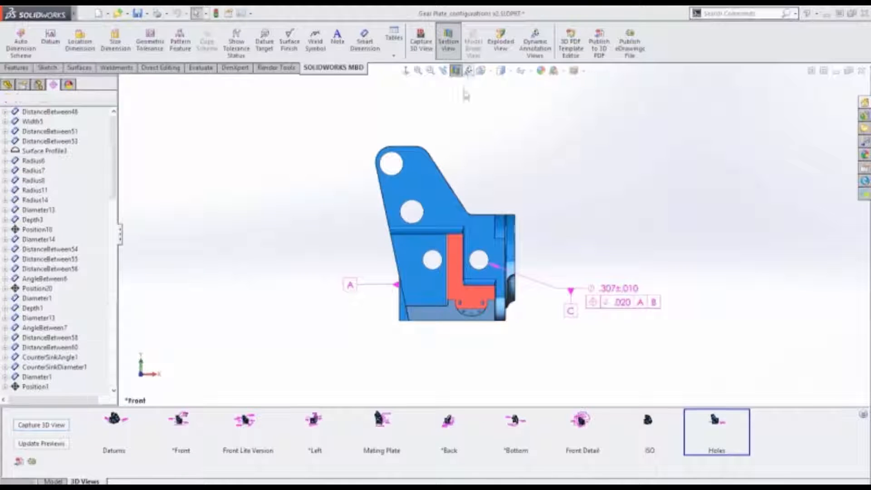
- Using Dynamic Annotation Views, assign the upper corner's R.250±.010 dimension to the Datums A & C annotation view, then turn dynamic display off
{"action": "left_click", "coordinate": [468, 70]}
{"action": "mouse_move", "coordinate": [455, 155]}
{"action": "middle_mouse_down"}
{"action": "mouse_move", "coordinate": [477, 169]}
{"action": "mouse_move", "coordinate": [453, 163]}
{"action": "middle_mouse_up"}
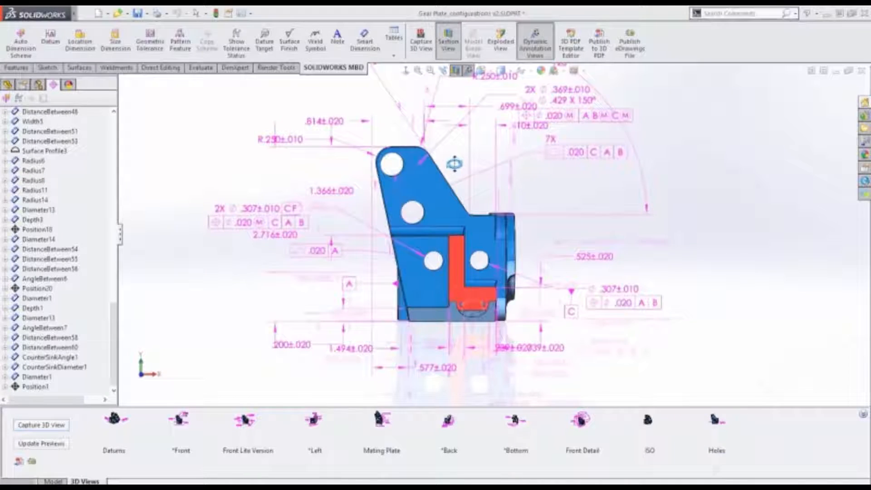
{"action": "left_click", "coordinate": [300, 143]}
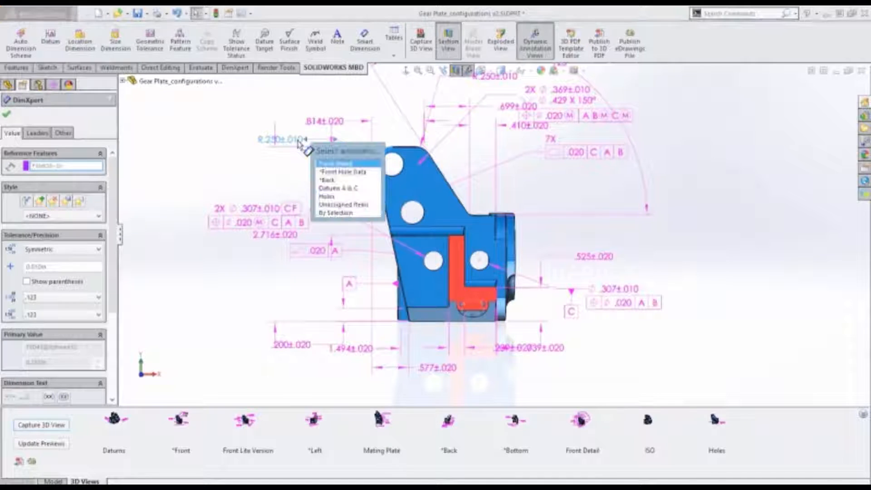
{"action": "left_click", "coordinate": [338, 188]}
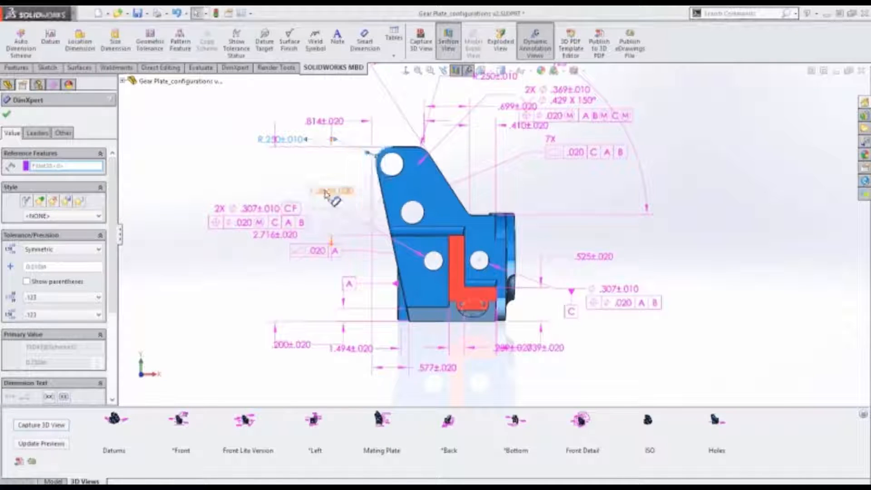
{"action": "left_click", "coordinate": [469, 71]}
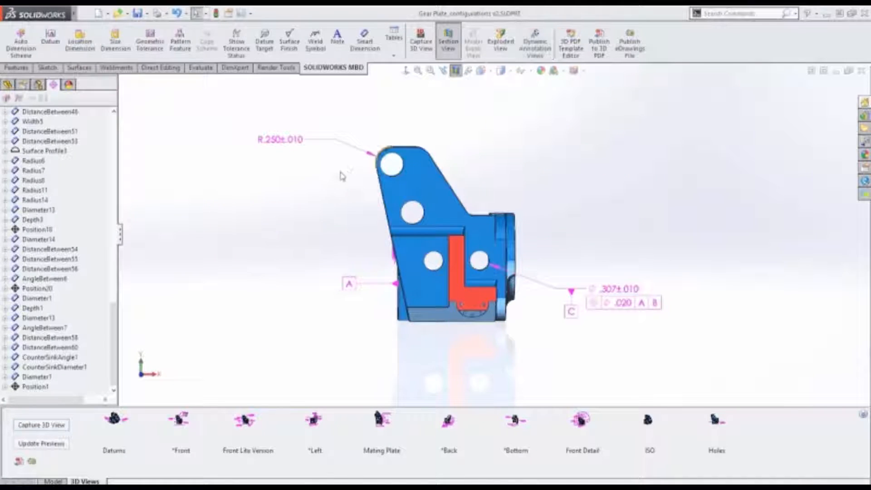
{"action": "middle_click_drag", "start_coordinate": [342, 175], "coordinate": [371, 197]}
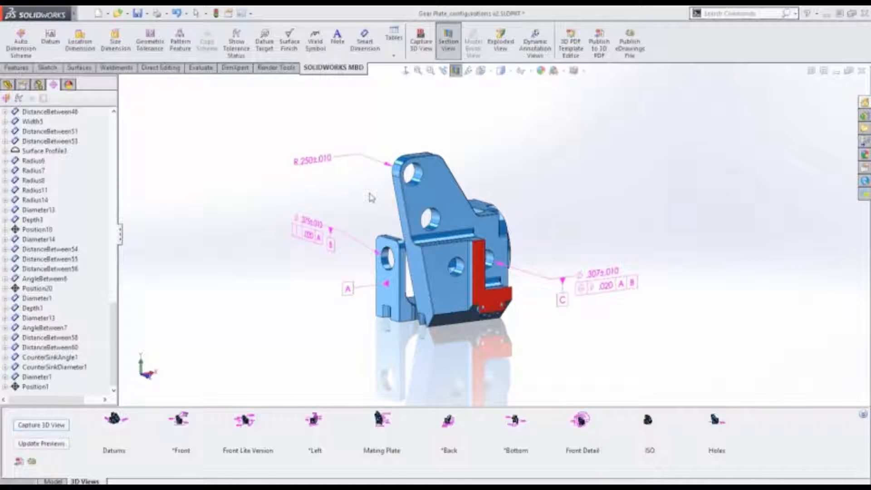
- Add a 2X Ø.369±.010 size dimension to the upper hole pattern, placed just below the corner radius dimension
{"action": "left_click", "coordinate": [114, 46]}
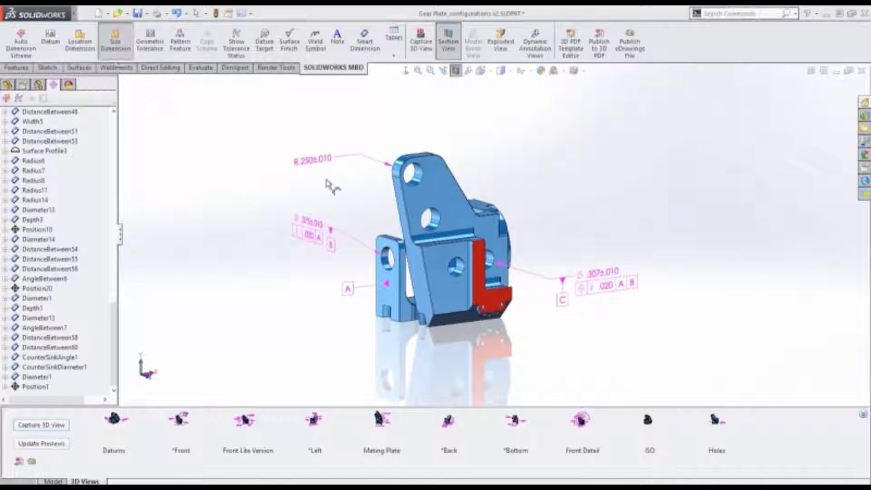
{"action": "left_click", "coordinate": [420, 182]}
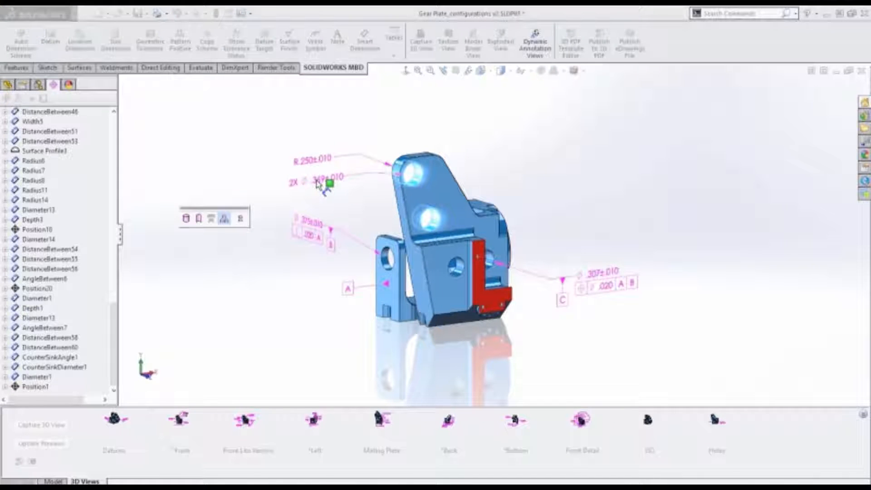
{"action": "left_click", "coordinate": [318, 184]}
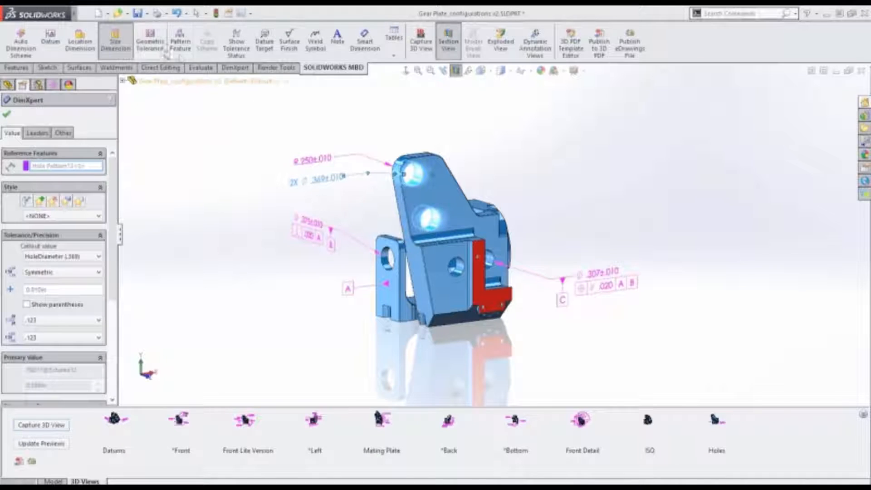
- Attach a .020 position tolerance to the 2X hole dimension, with primary datum A, secondary B and tertiary C
{"action": "left_click", "coordinate": [151, 45]}
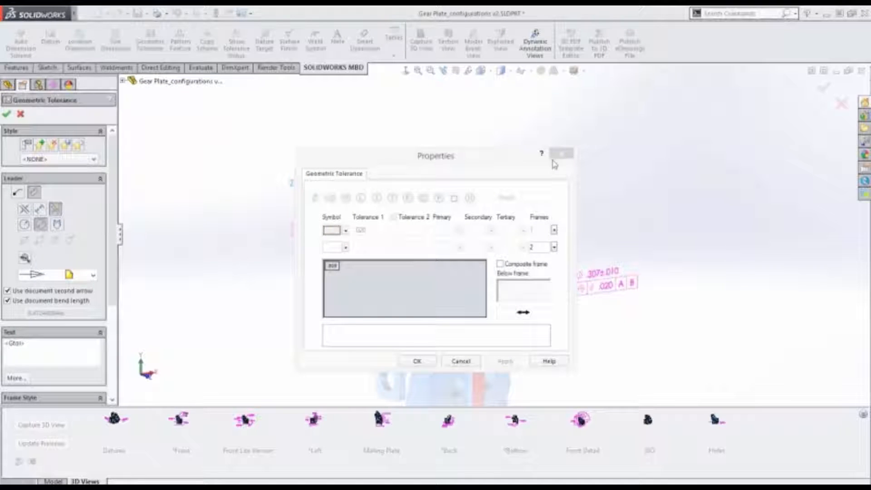
{"action": "left_click", "coordinate": [346, 230]}
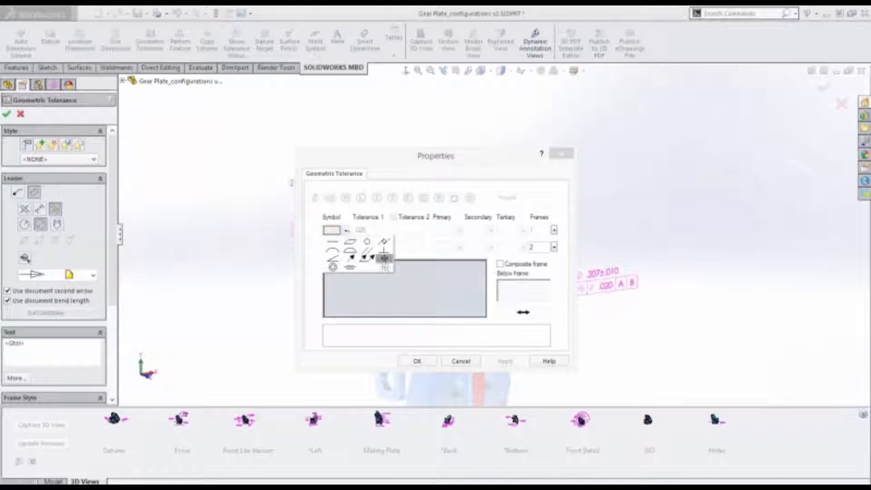
{"action": "left_click", "coordinate": [384, 260]}
{"action": "left_click", "coordinate": [442, 231]}
{"action": "type", "text": "A"}
{"action": "left_click", "coordinate": [467, 231]}
{"action": "type", "text": "B"}
{"action": "left_click", "coordinate": [507, 231]}
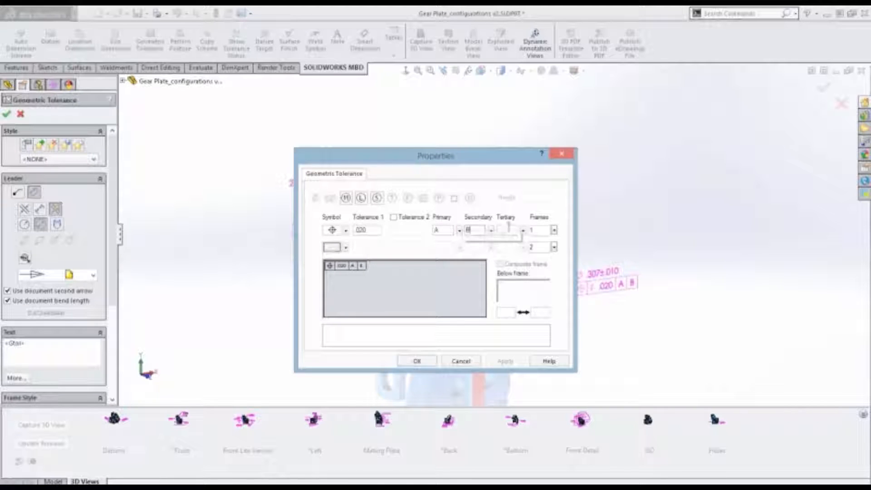
{"action": "type", "text": "C"}
{"action": "left_click", "coordinate": [417, 361]}
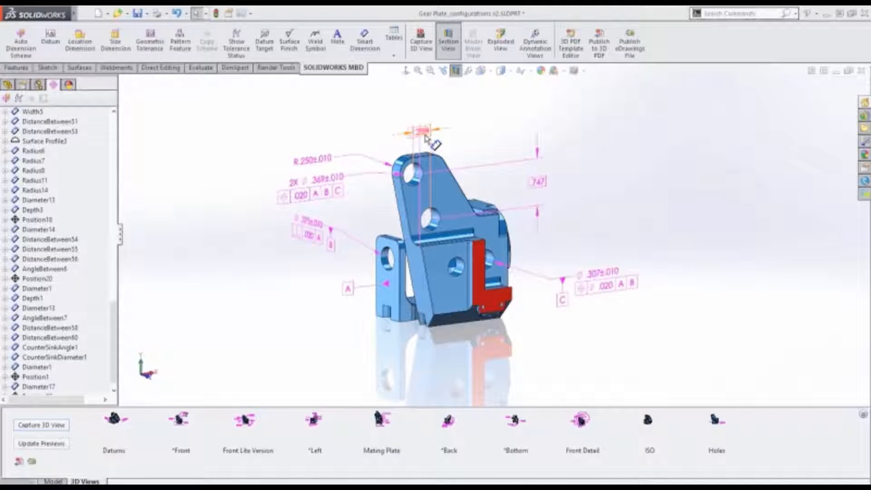
- Separate the overlapping horizontal basic dimensions above the plate, moving .320 up to one side and .120 to the other
{"action": "left_click_drag", "start_coordinate": [445, 132], "coordinate": [472, 105]}
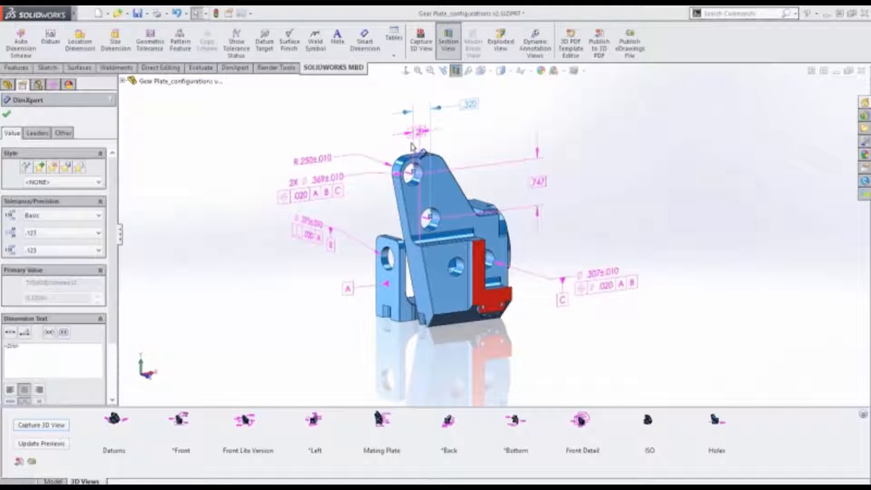
{"action": "left_click_drag", "start_coordinate": [419, 137], "coordinate": [381, 139]}
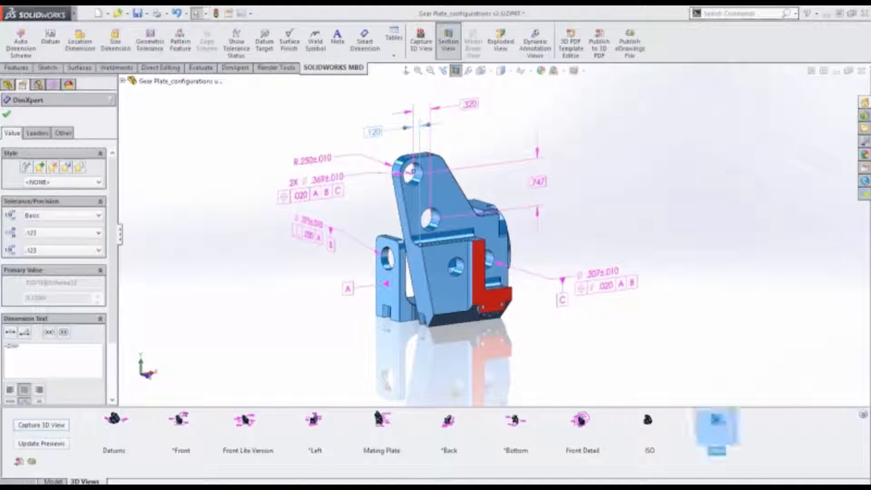
- Activate the Holes 3D view, then examine the Template A4 Landscape theme in the 3D PDF Template Editor and close the editor
{"action": "left_click", "coordinate": [715, 421]}
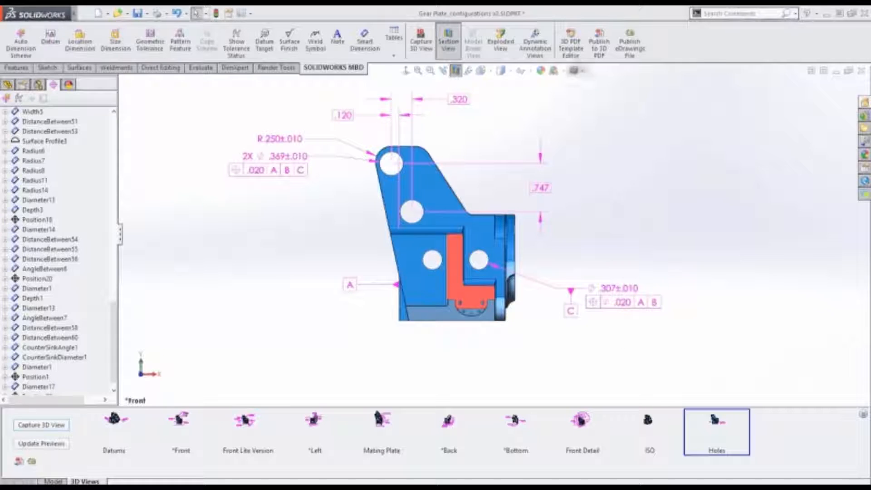
{"action": "left_click", "coordinate": [574, 49]}
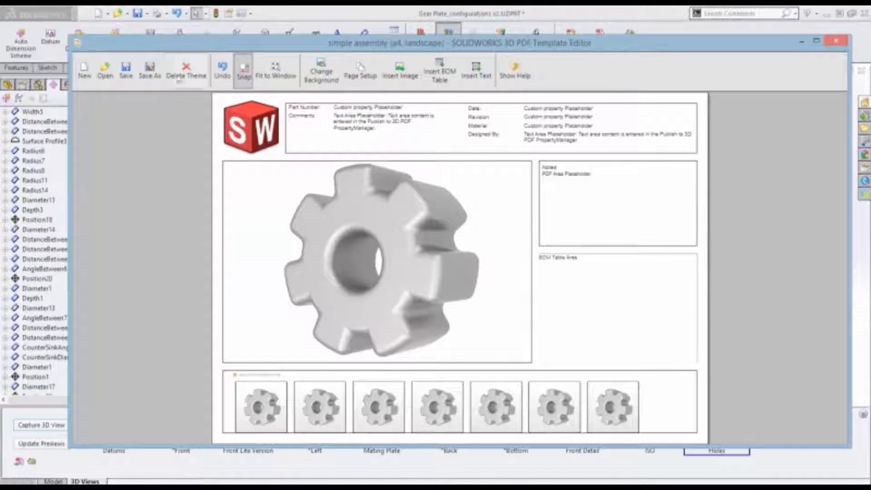
{"action": "left_click", "coordinate": [105, 72]}
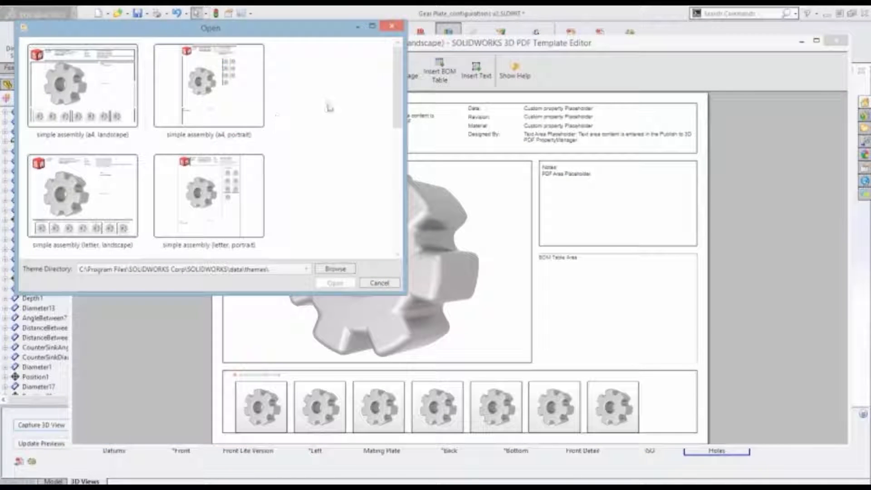
{"action": "scroll", "coordinate": [397, 98], "scroll_direction": "down", "scroll_amount": 1}
{"action": "scroll", "coordinate": [397, 97], "scroll_direction": "down", "scroll_amount": 5}
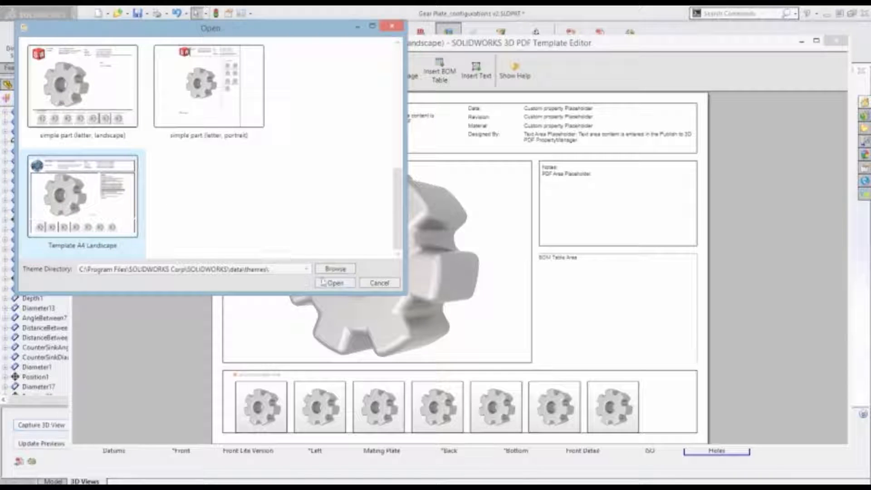
{"action": "left_click", "coordinate": [334, 283]}
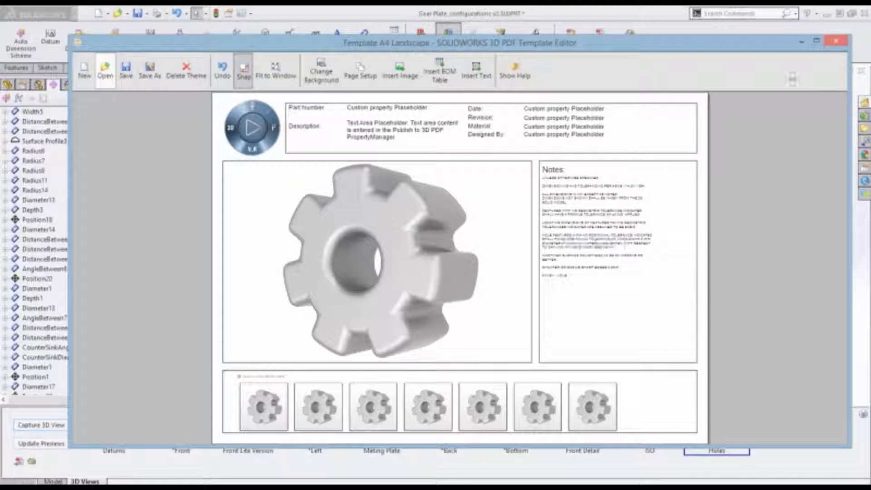
{"action": "left_click", "coordinate": [837, 42]}
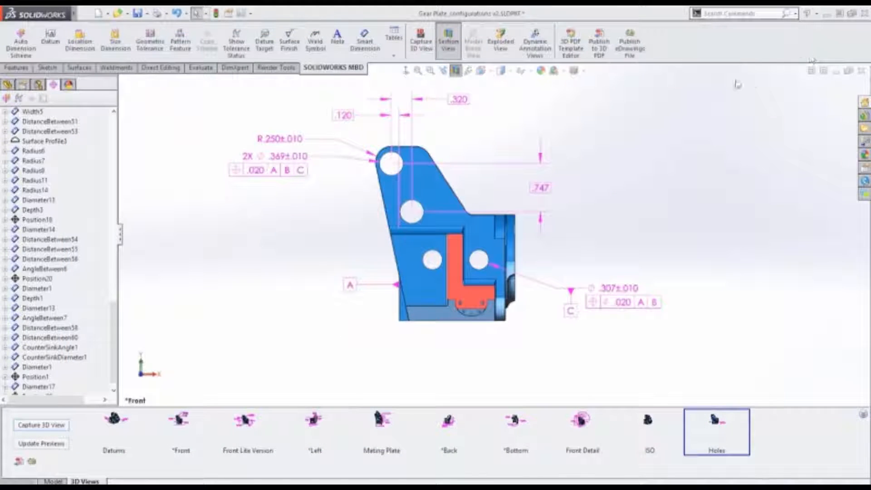
- Start publishing the gear plate to 3D PDF using the Template A4 Landscape theme
{"action": "left_click", "coordinate": [598, 45]}
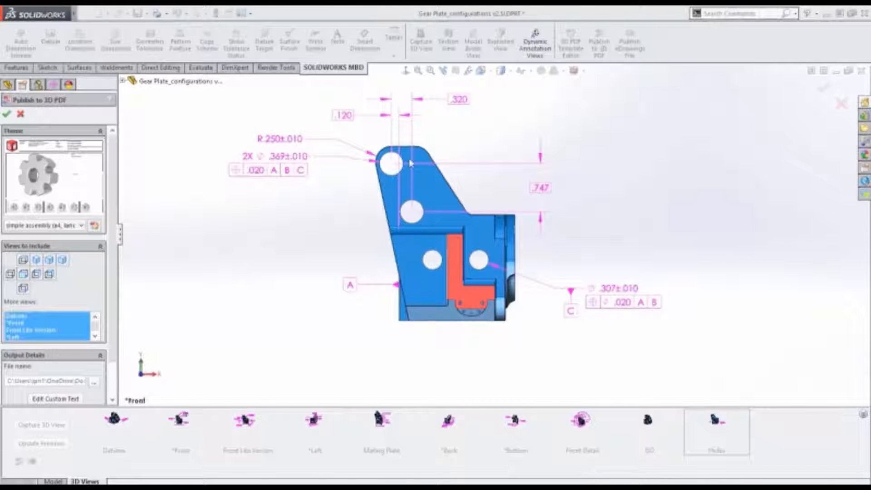
{"action": "left_click", "coordinate": [73, 225]}
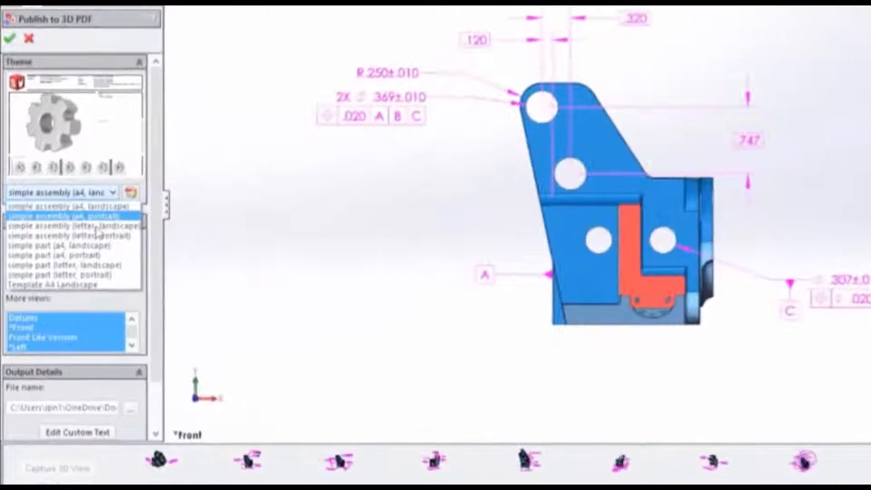
{"action": "left_click", "coordinate": [80, 285]}
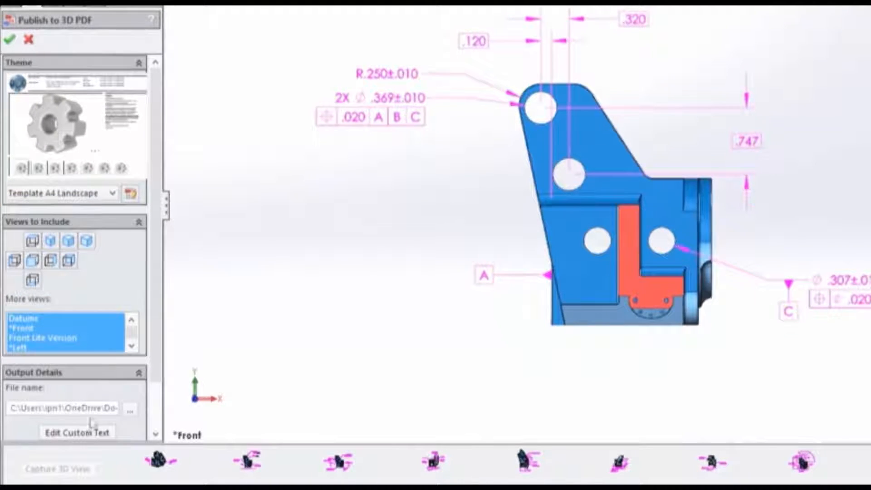
- Check the custom property text mapped for the 3D PDF, including date, part number, revision and material
{"action": "scroll", "coordinate": [152, 405], "scroll_direction": "down", "scroll_amount": 3}
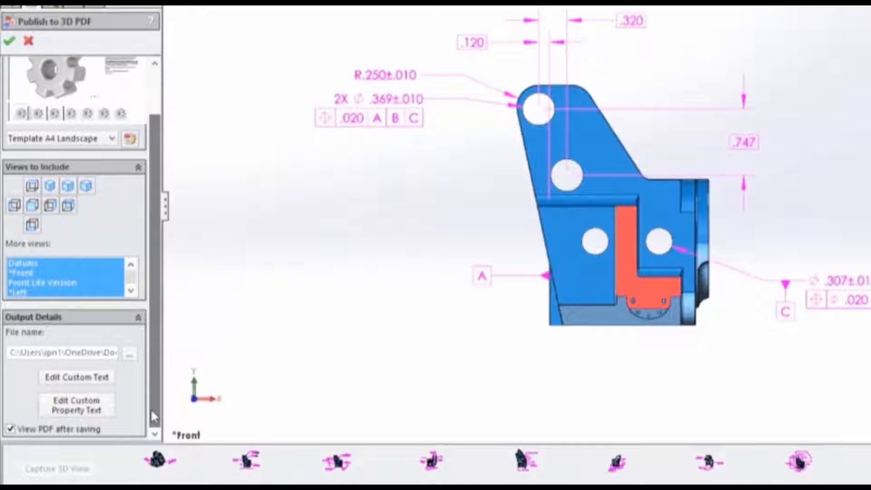
{"action": "left_click", "coordinate": [88, 410]}
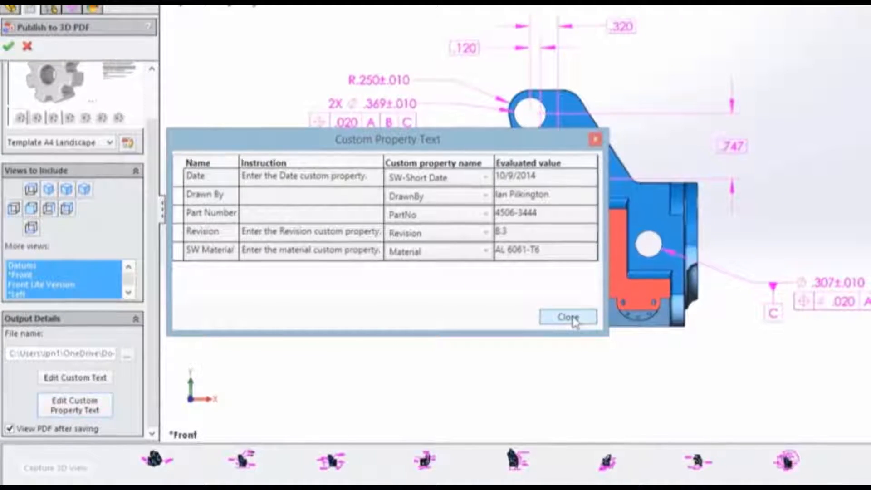
{"action": "left_click", "coordinate": [574, 320]}
- Enter Gear Plate as the custom description text and publish the 3D PDF
{"action": "left_click", "coordinate": [79, 380]}
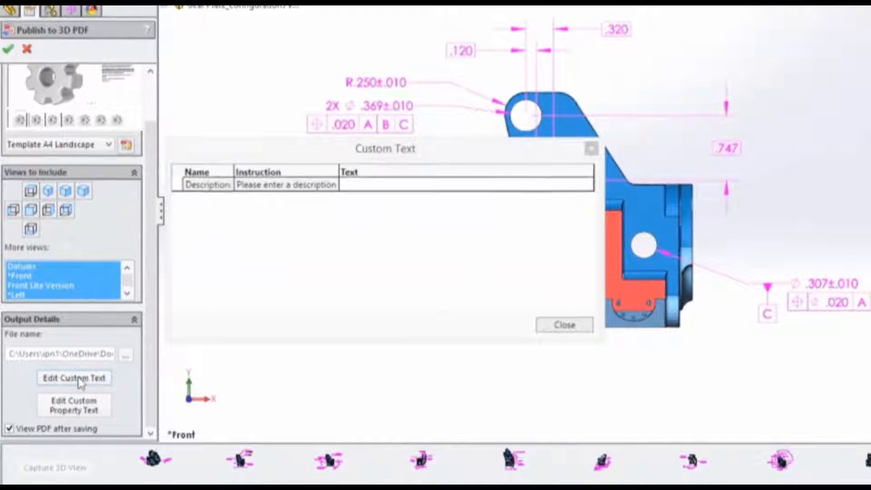
{"action": "left_click", "coordinate": [358, 185]}
{"action": "type", "text": "Gear Plate"}
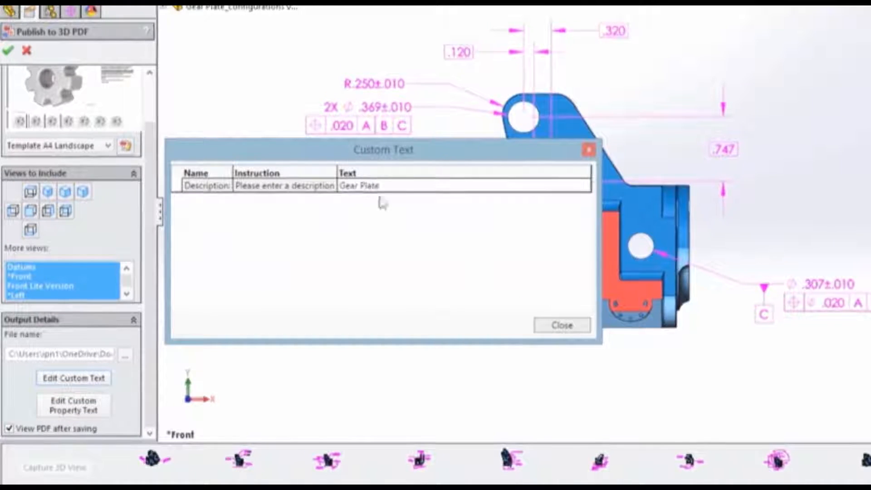
{"action": "left_click", "coordinate": [558, 325]}
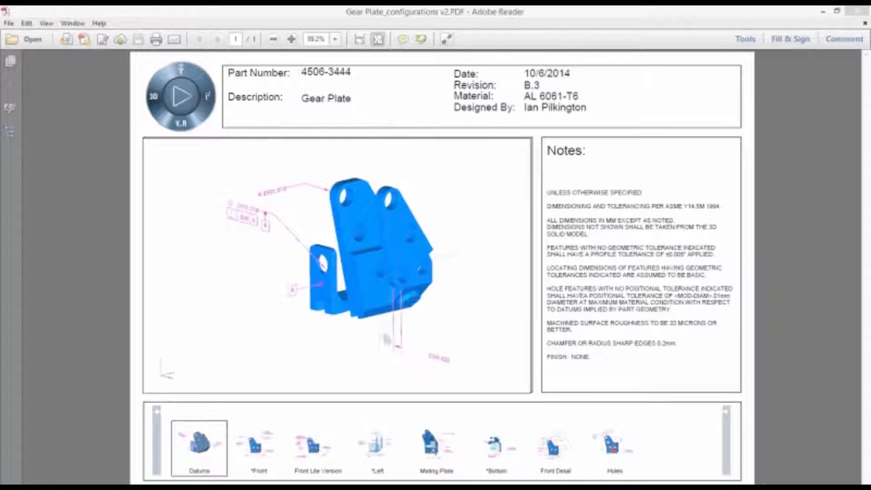
- In Adobe Reader, examine the published PDF's Datums, Mating Plate, Holes and *Front views from several angles, then close it
{"action": "mouse_move", "coordinate": [341, 332]}
{"action": "left_mouse_down"}
{"action": "mouse_move", "coordinate": [368, 332]}
{"action": "mouse_move", "coordinate": [335, 337]}
{"action": "left_mouse_up"}
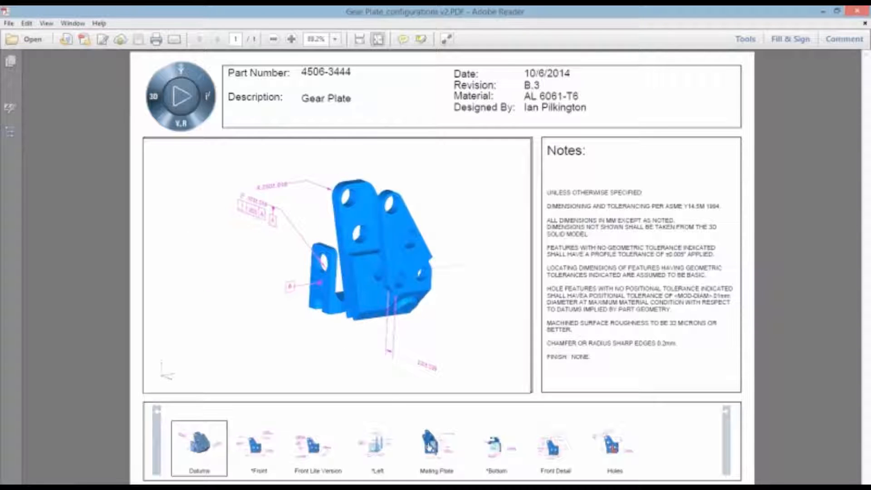
{"action": "left_click", "coordinate": [430, 447]}
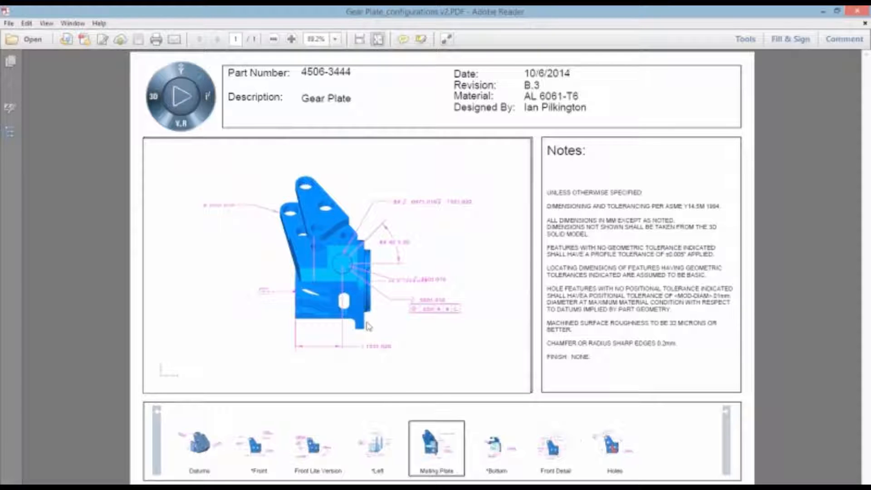
{"action": "left_click", "coordinate": [613, 447]}
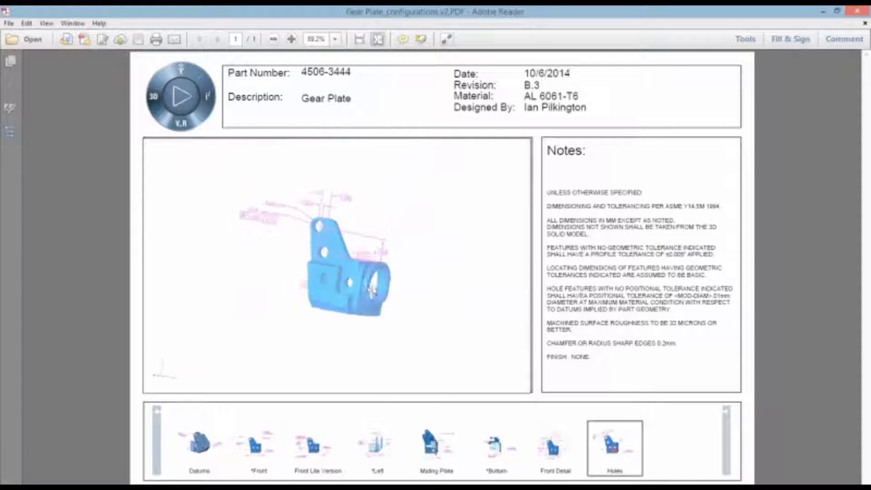
{"action": "left_click_drag", "start_coordinate": [371, 291], "coordinate": [471, 300]}
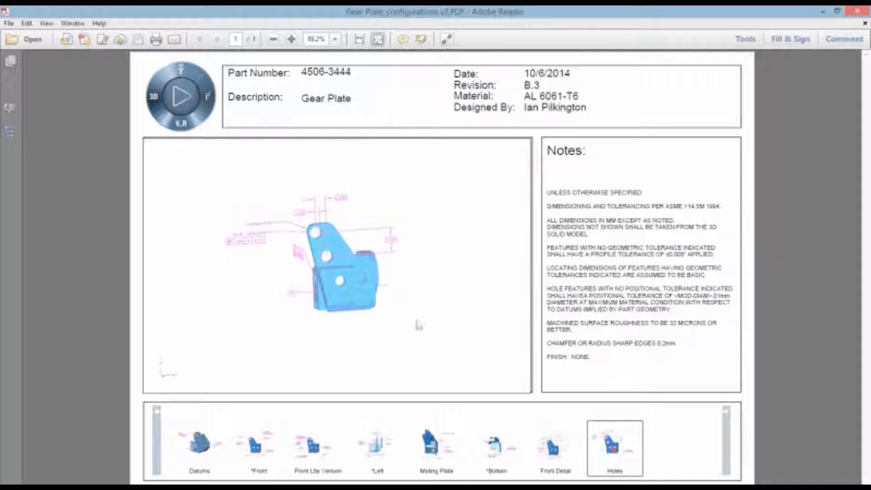
{"action": "left_click", "coordinate": [260, 447]}
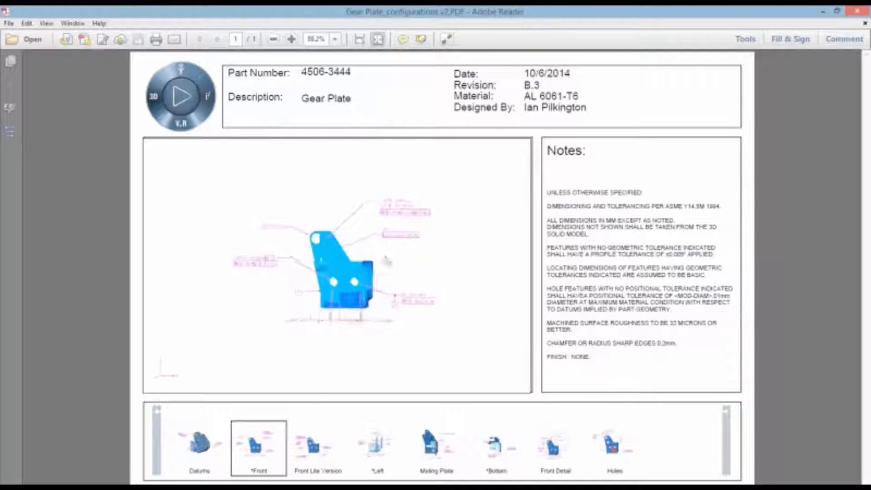
{"action": "right_click_drag", "start_coordinate": [350, 271], "coordinate": [362, 234]}
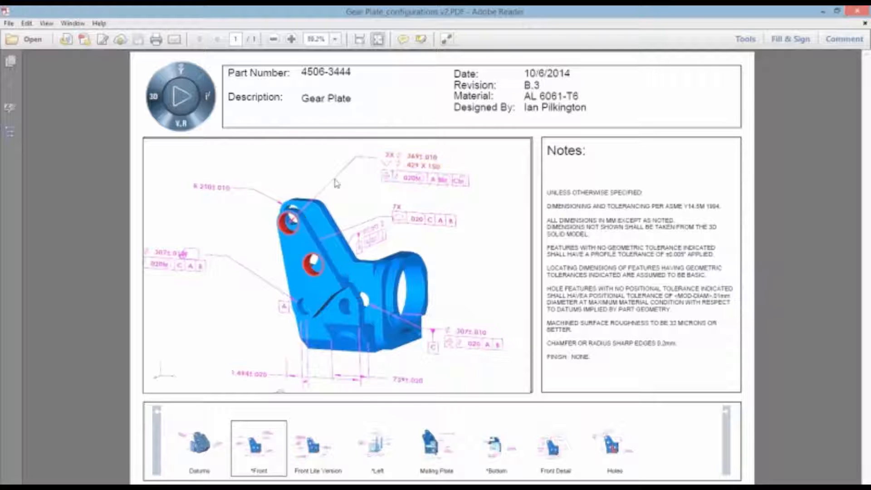
{"action": "mouse_move", "coordinate": [322, 279]}
{"action": "left_mouse_down"}
{"action": "mouse_move", "coordinate": [386, 287]}
{"action": "mouse_move", "coordinate": [332, 286]}
{"action": "left_mouse_up"}
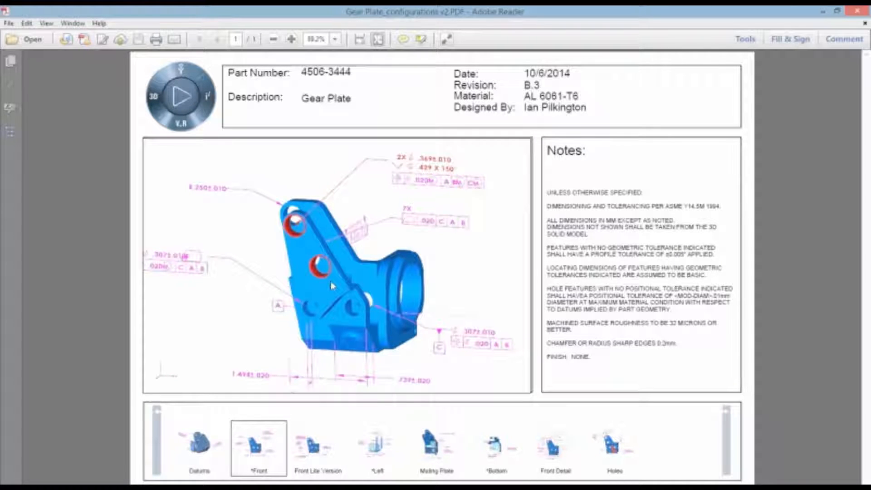
{"action": "left_click", "coordinate": [856, 10]}
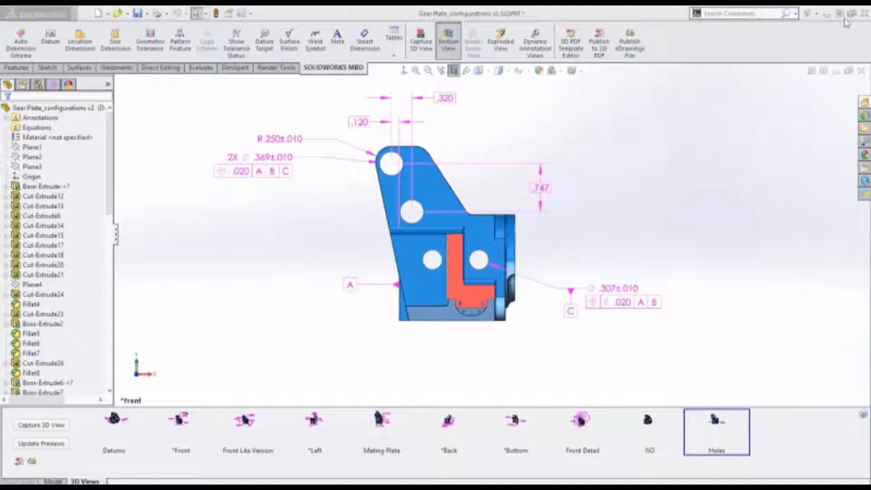
- Back in SOLIDWORKS, publish the gear plate to an eDrawings file with all configurations included
{"action": "left_click", "coordinate": [630, 43]}
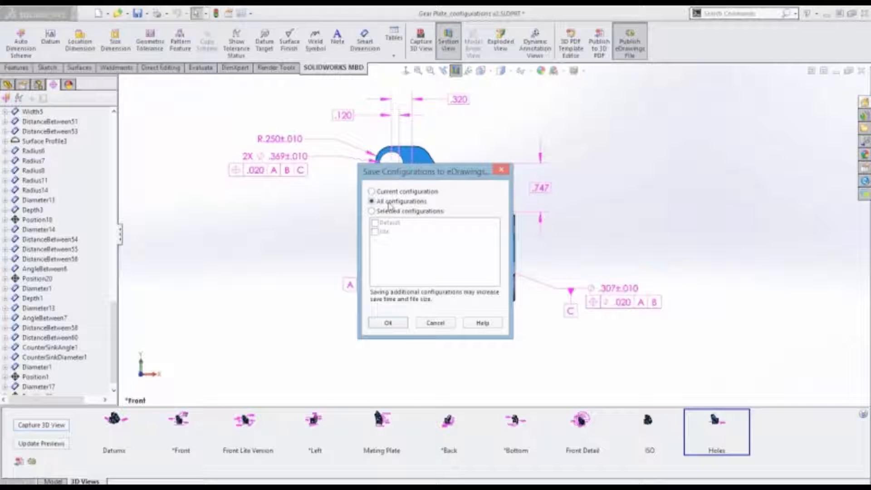
{"action": "left_click", "coordinate": [387, 323]}
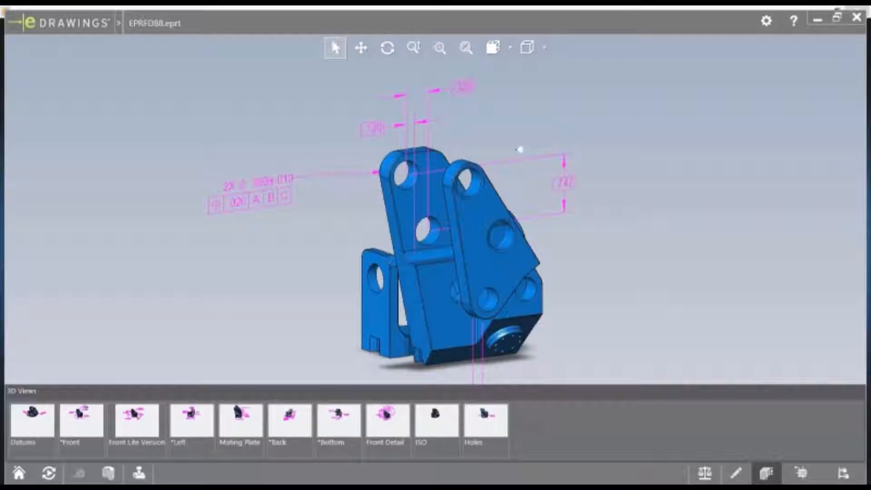
- In eDrawings, examine the Datums, *Left, Mating Plate, Holes and *Front 3D views of the published gear plate
{"action": "left_click", "coordinate": [35, 421]}
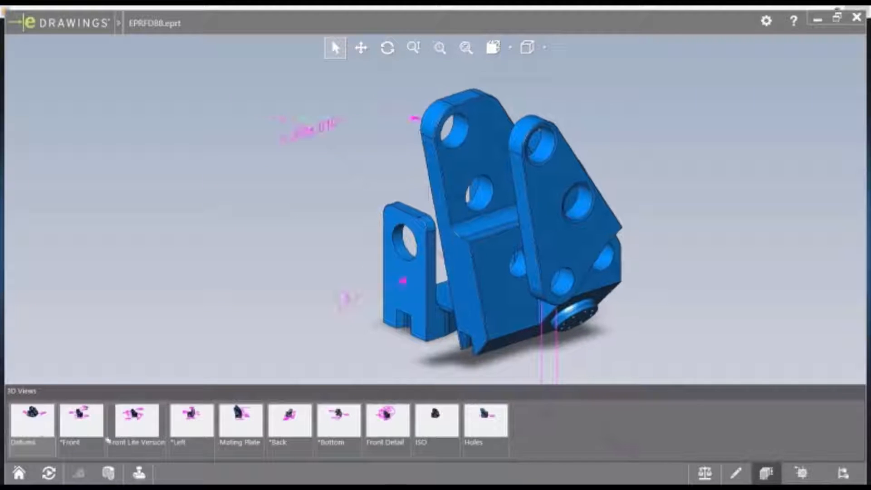
{"action": "left_click", "coordinate": [200, 429]}
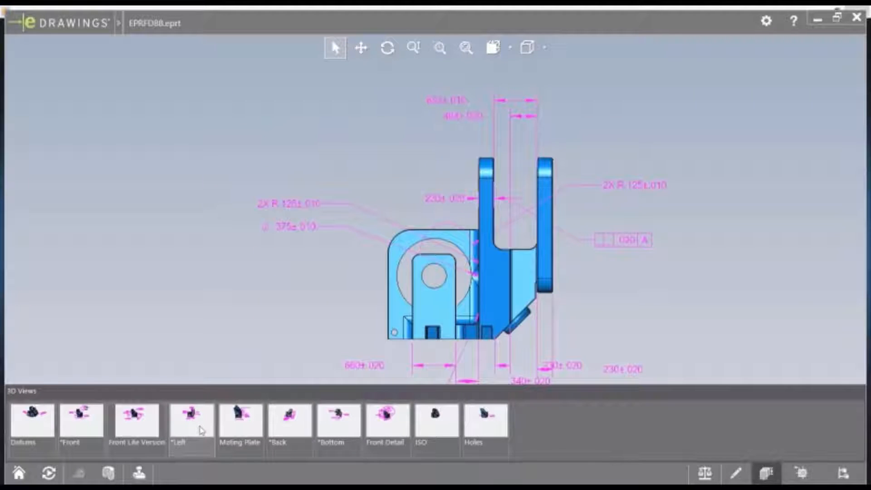
{"action": "left_click", "coordinate": [237, 429]}
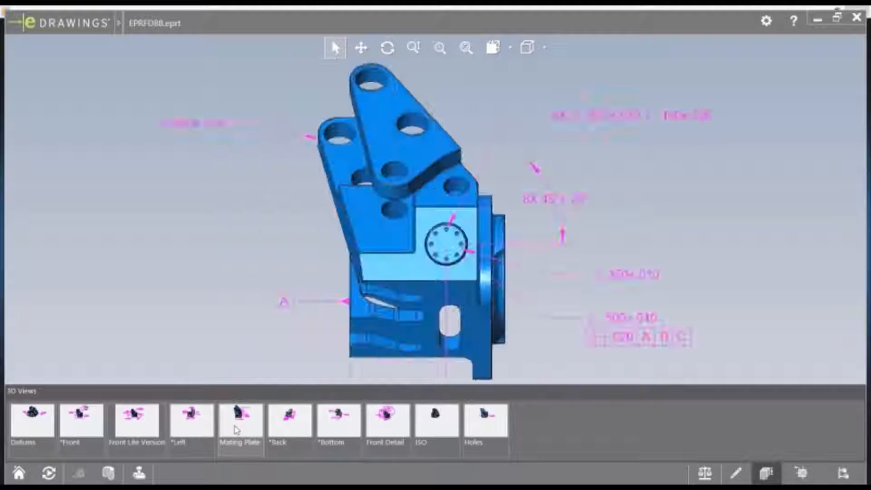
{"action": "left_click", "coordinate": [485, 421]}
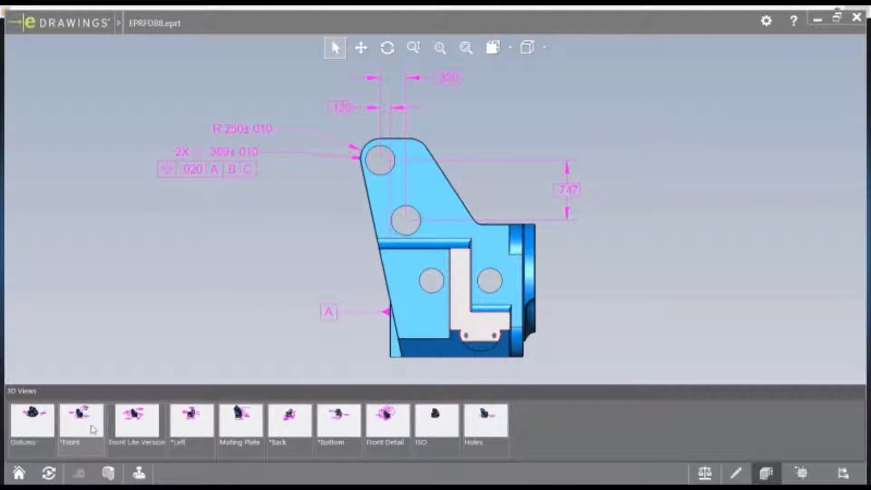
{"action": "left_click", "coordinate": [94, 429]}
{"action": "middle_click_drag", "start_coordinate": [355, 302], "coordinate": [397, 277]}
{"action": "scroll", "coordinate": [384, 249], "scroll_direction": "up", "scroll_amount": 1}
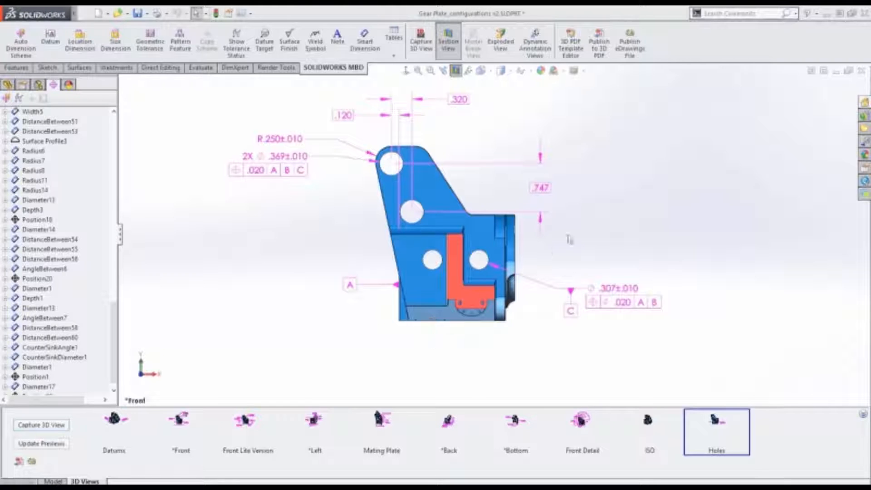
{"action": "mouse_move", "coordinate": [603, 218]}
{"action": "middle_mouse_down"}
{"action": "mouse_move", "coordinate": [583, 239]}
{"action": "mouse_move", "coordinate": [541, 253]}
{"action": "mouse_move", "coordinate": [437, 269]}
{"action": "mouse_move", "coordinate": [583, 264]}
{"action": "mouse_move", "coordinate": [603, 233]}
{"action": "middle_mouse_up"}
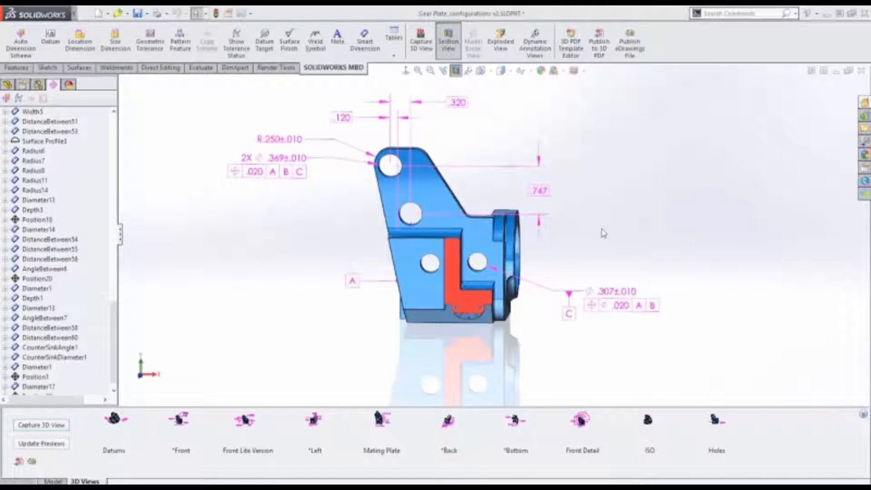